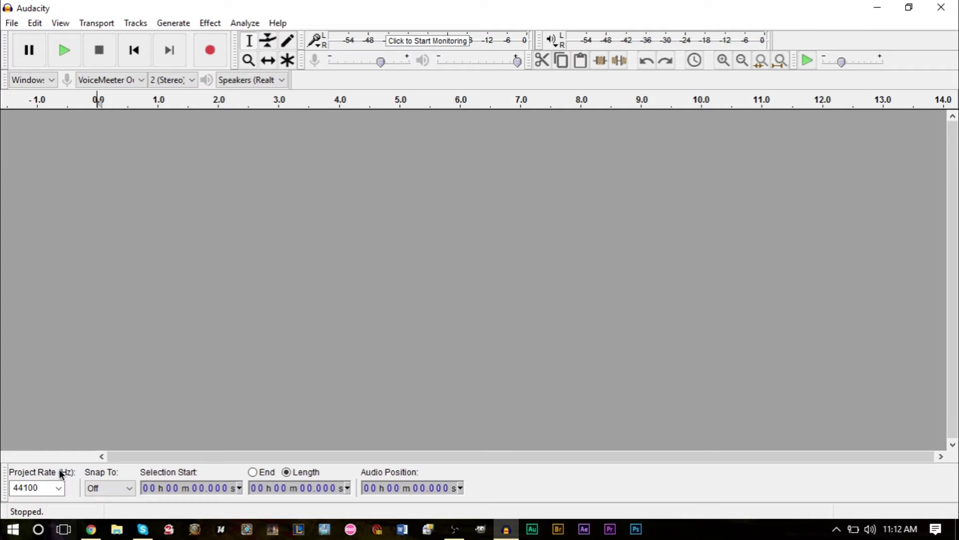
- Switch from the empty Audacity project to the darkaudacity.com home page in Chrome
left_click(91, 529)
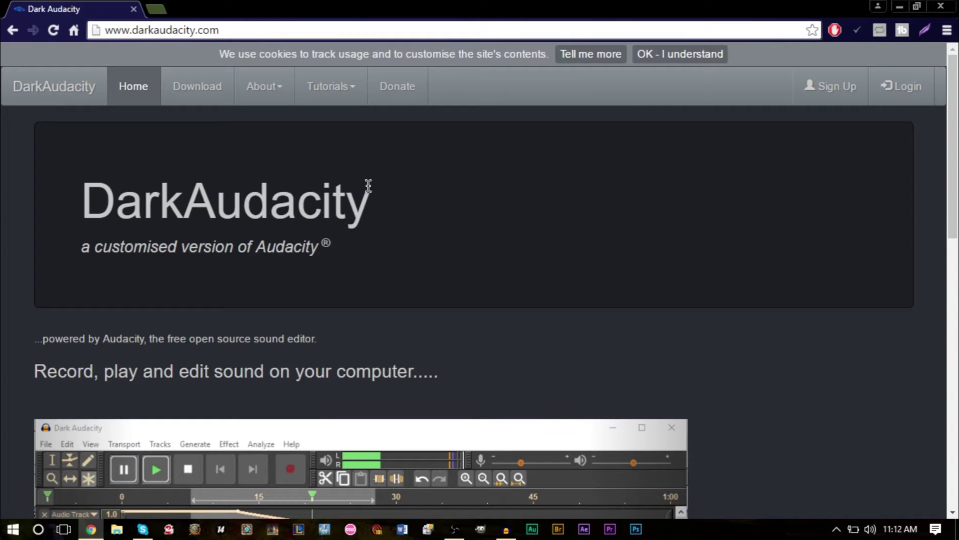
scroll(371, 186, "down", 3)
scroll(372, 186, "down", 3)
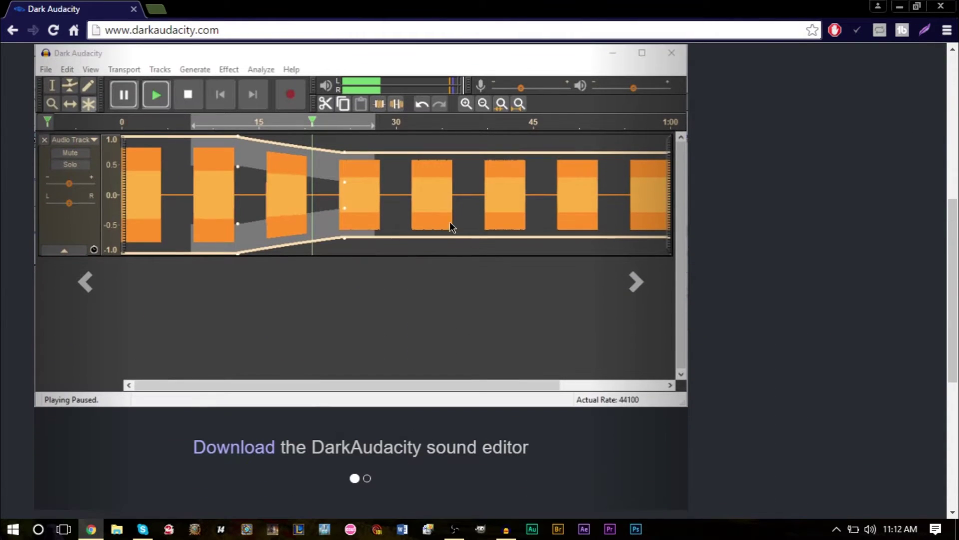
scroll(515, 260, "up", 1)
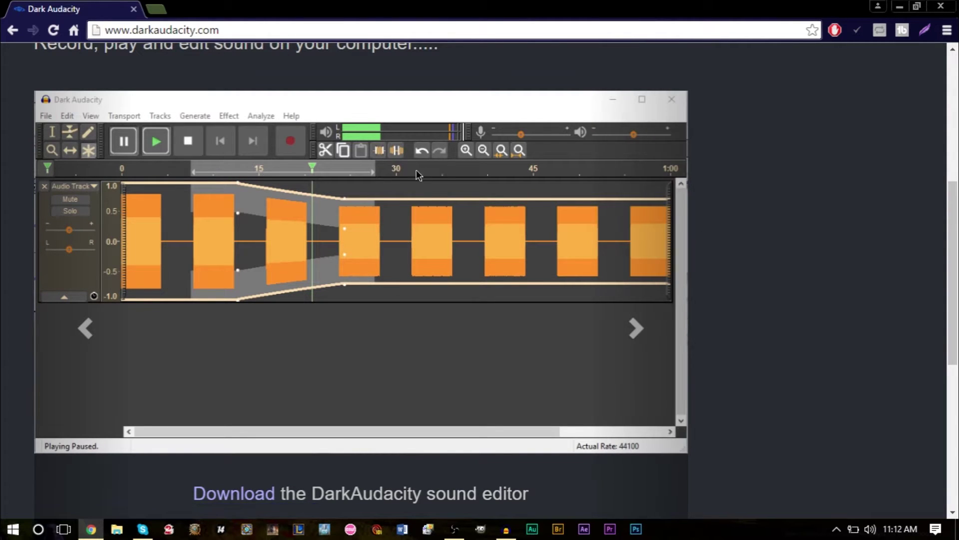
scroll(710, 232, "down", 4)
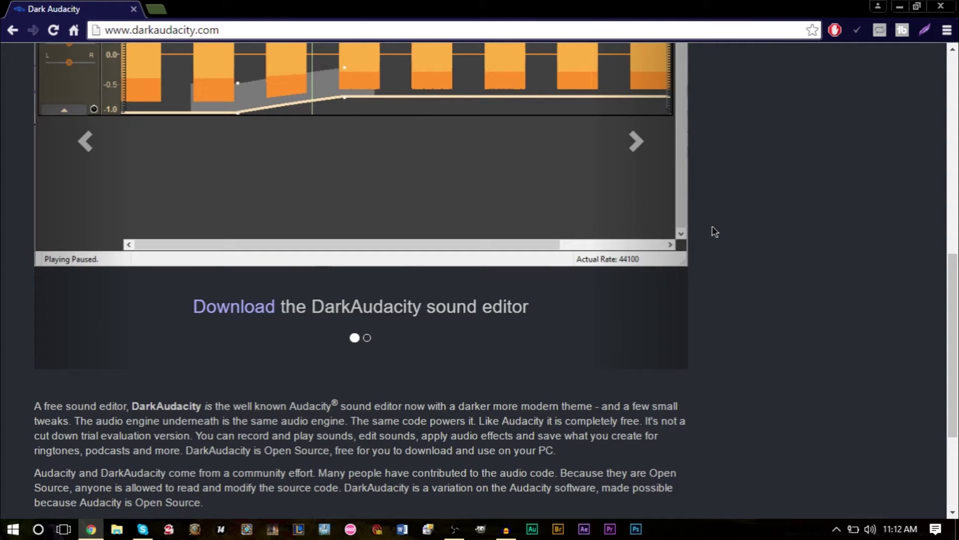
scroll(728, 223, "down", 3)
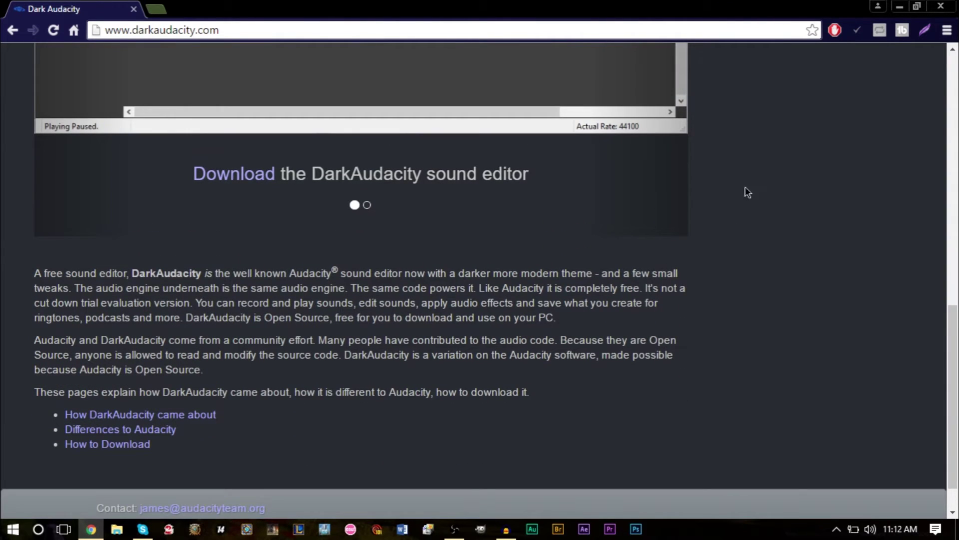
scroll(403, 260, "up", 13)
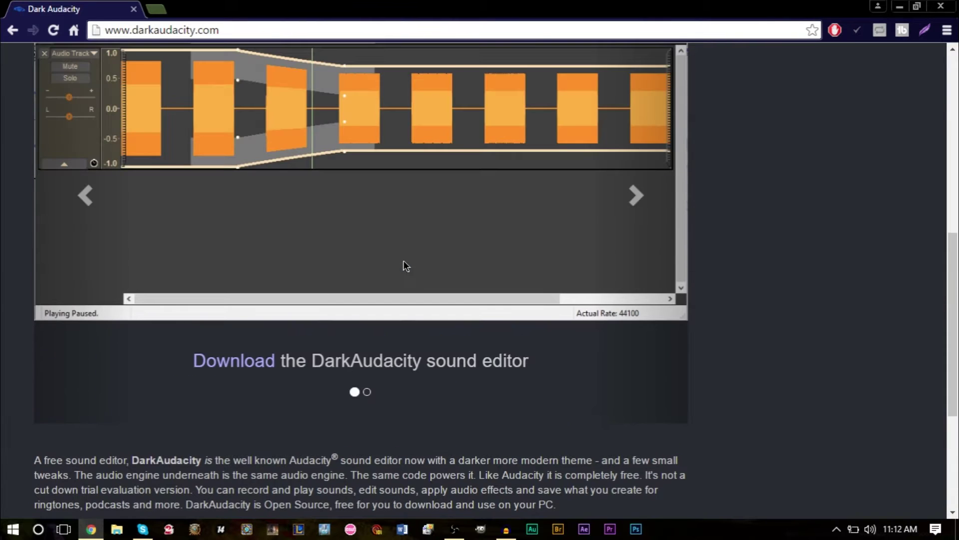
scroll(403, 262, "down", 7)
scroll(406, 271, "down", 3)
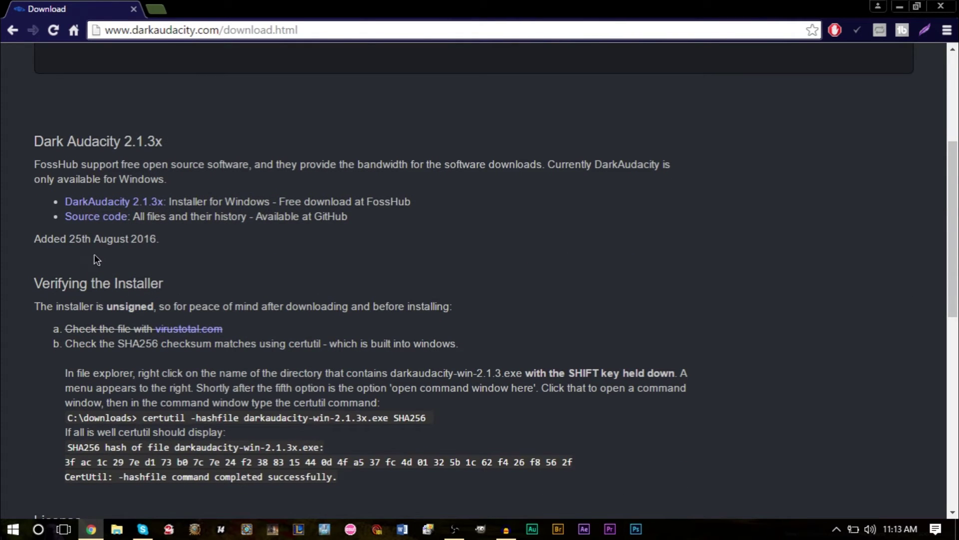
- Scroll through the download page and briefly highlight the release's added date
left_click_drag(65, 241, 137, 240)
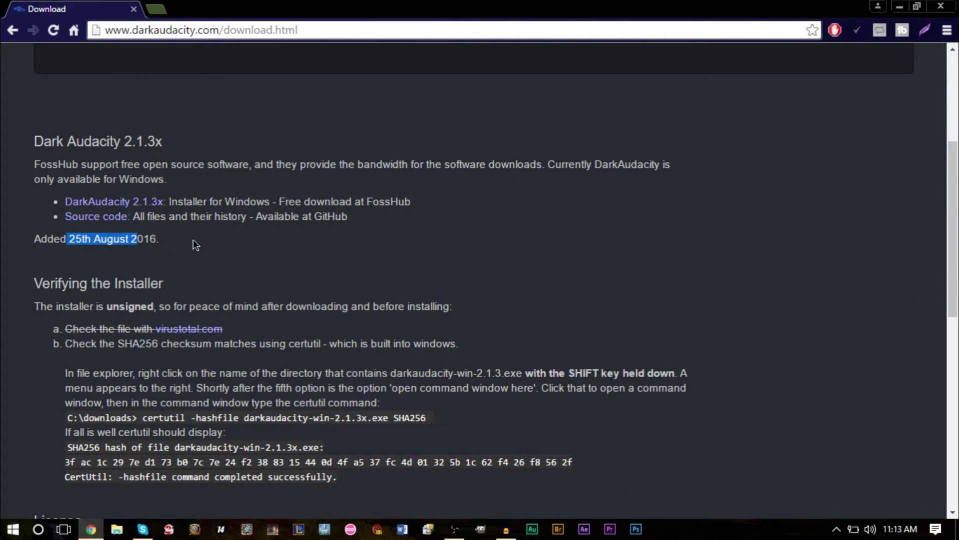
left_click(294, 247)
scroll(293, 247, "down", 8)
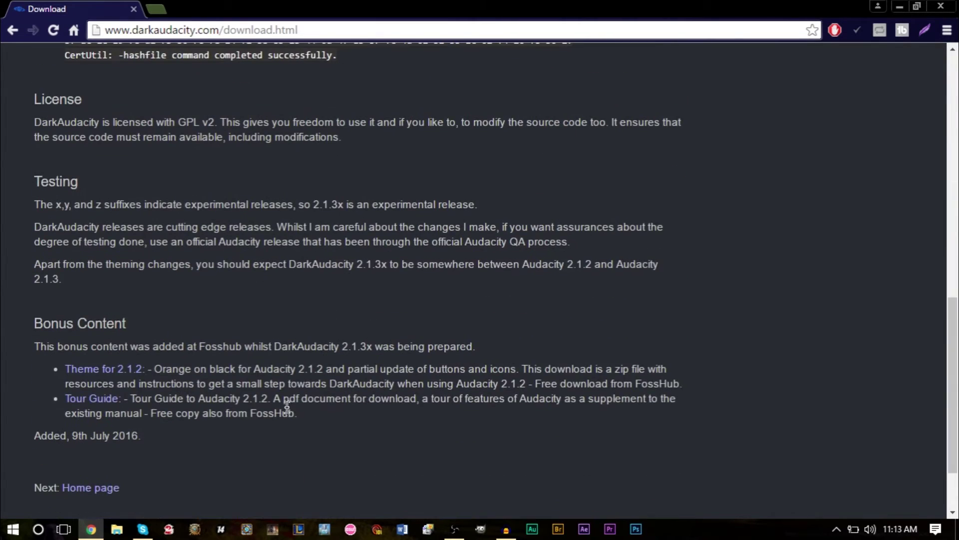
- Record a short test clip, select about 2.17–11.47 s, then place the cursor at 1.10 s
left_click(508, 527)
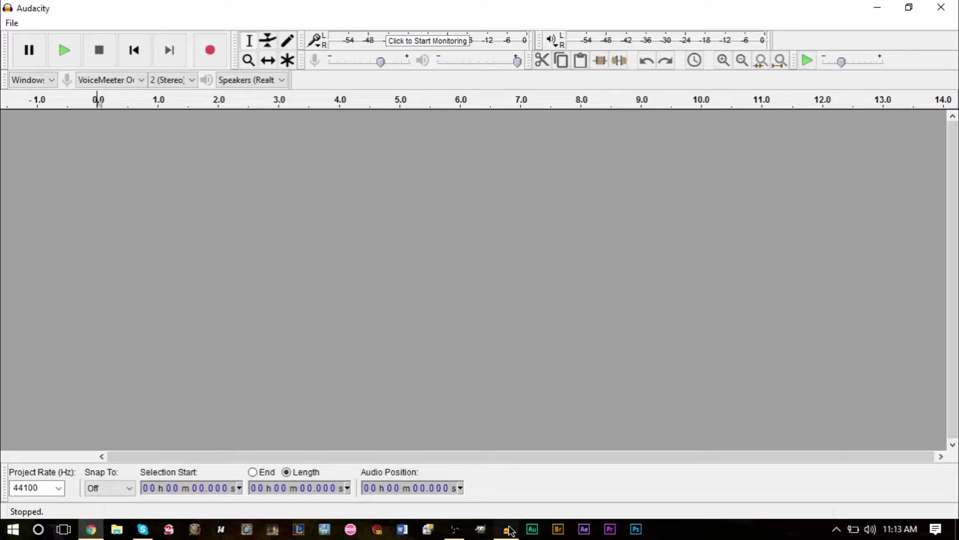
left_click(220, 51)
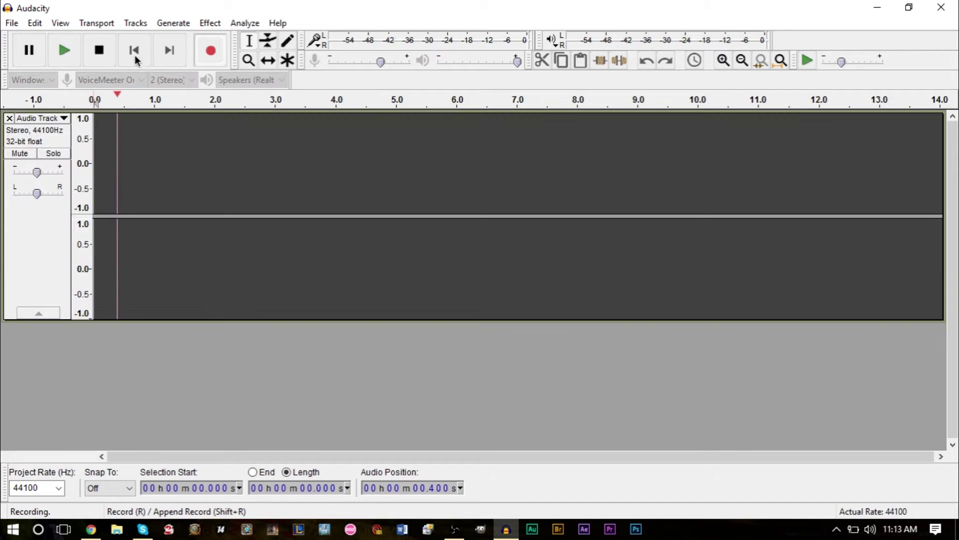
left_click(93, 52)
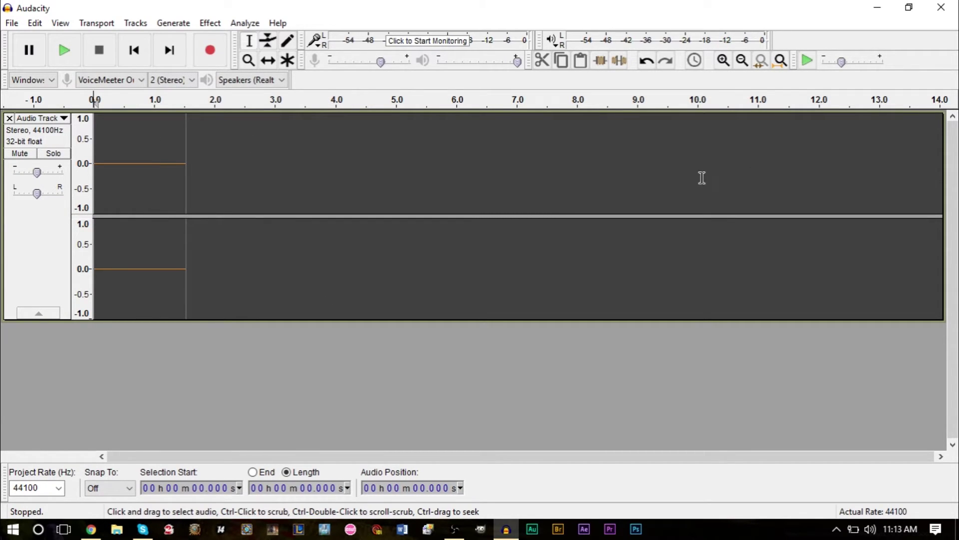
left_click_drag(788, 178, 226, 191)
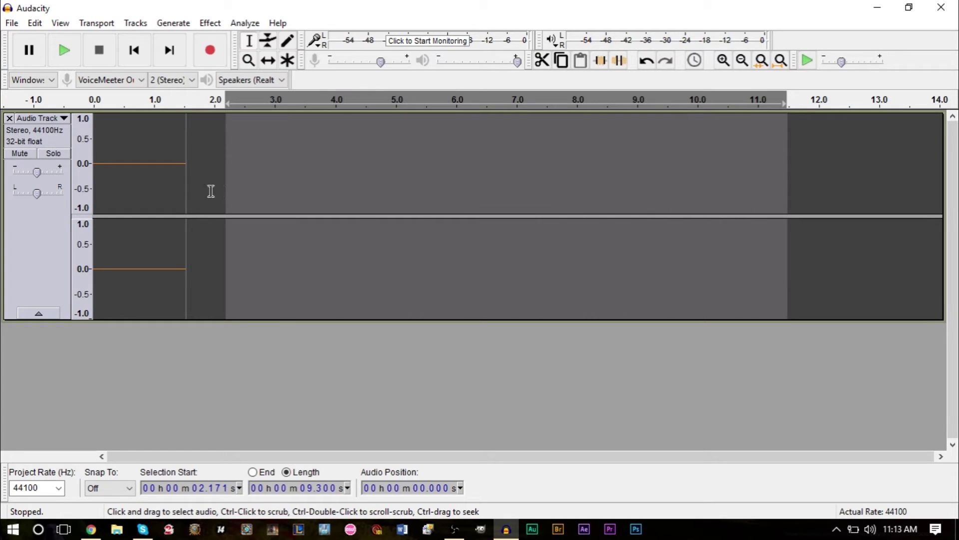
left_click(160, 184)
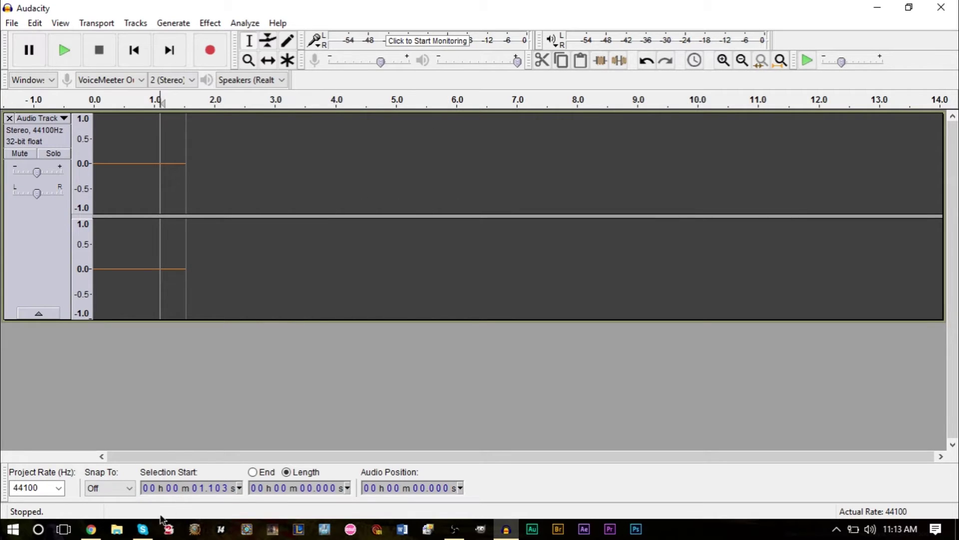
- Return to the DarkAudacity download page and scroll up to the 2.1.3x section
left_click(91, 529)
scroll(726, 291, "up", 1)
scroll(726, 291, "up", 9)
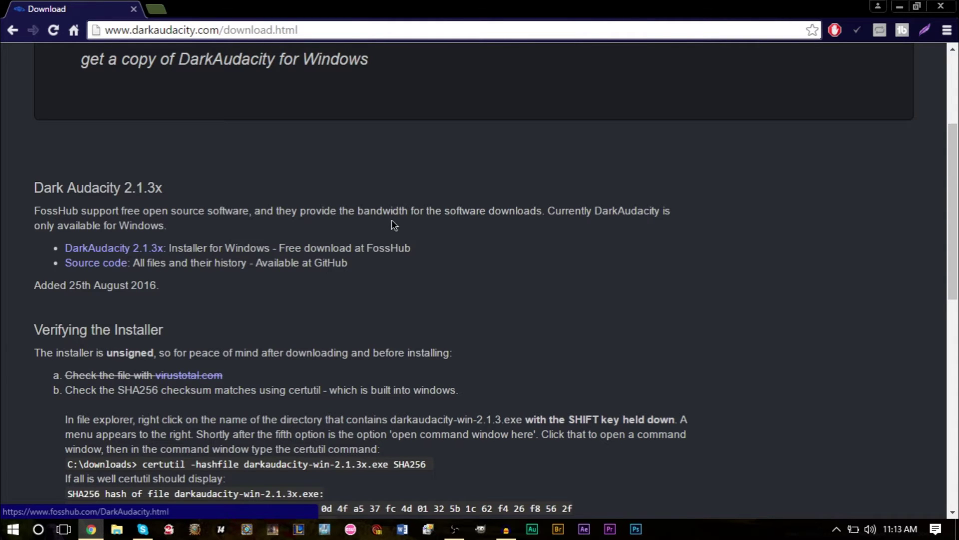
scroll(395, 226, "up", 3)
scroll(394, 225, "down", 3)
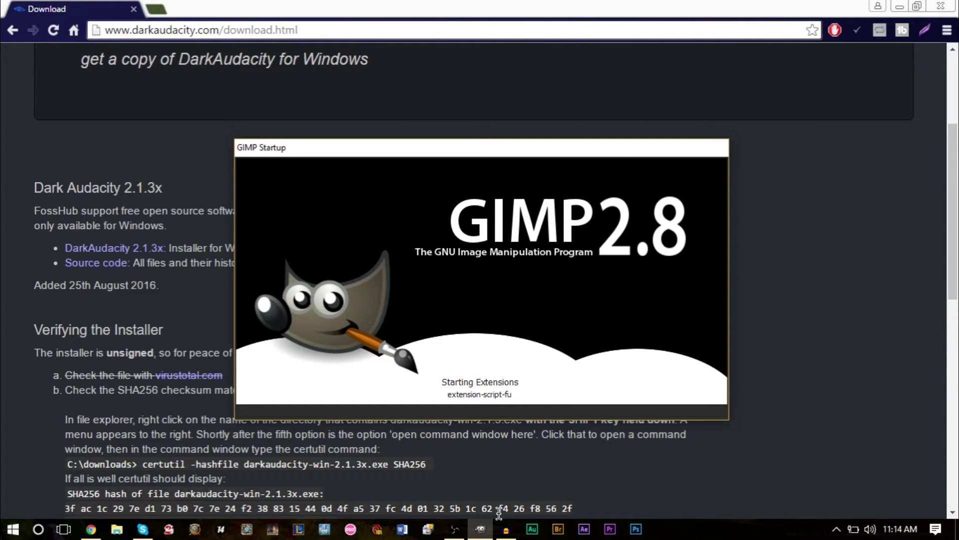
- Close the GIMP window to reveal the DarkAudacity download page
mouse_move(507, 530)
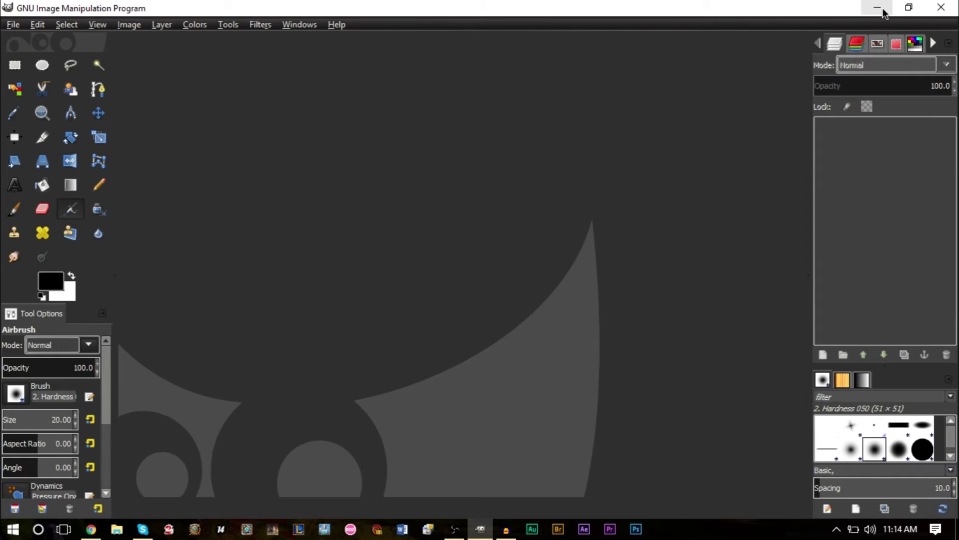
left_click(941, 8)
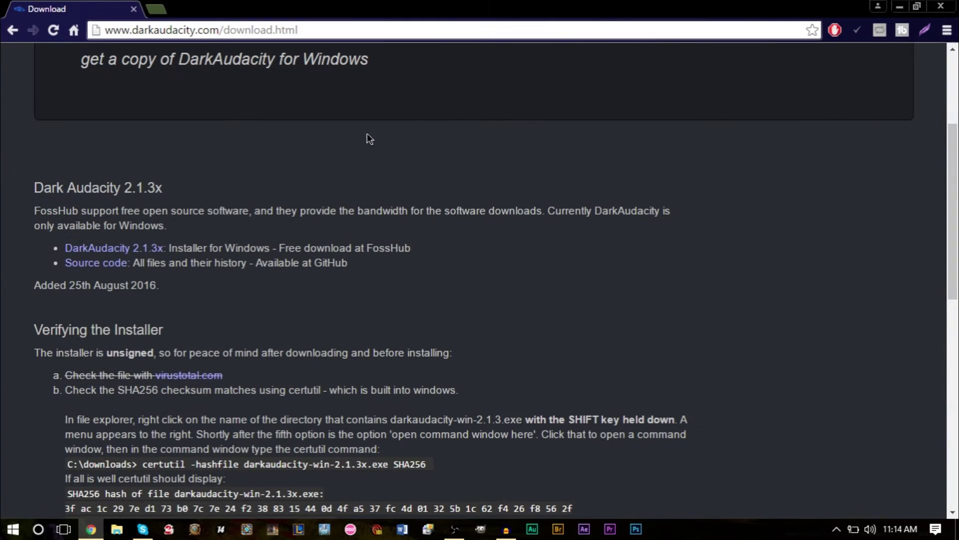
- Download the 5.56 MB DarkAudacity 2.1.3x Windows installer from FossHub and show its options
left_click(152, 250)
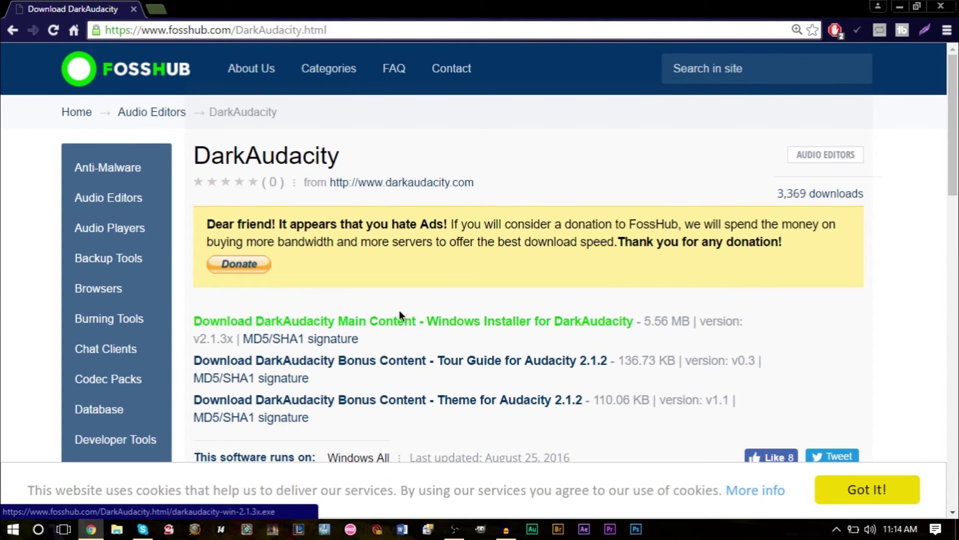
left_click(488, 325)
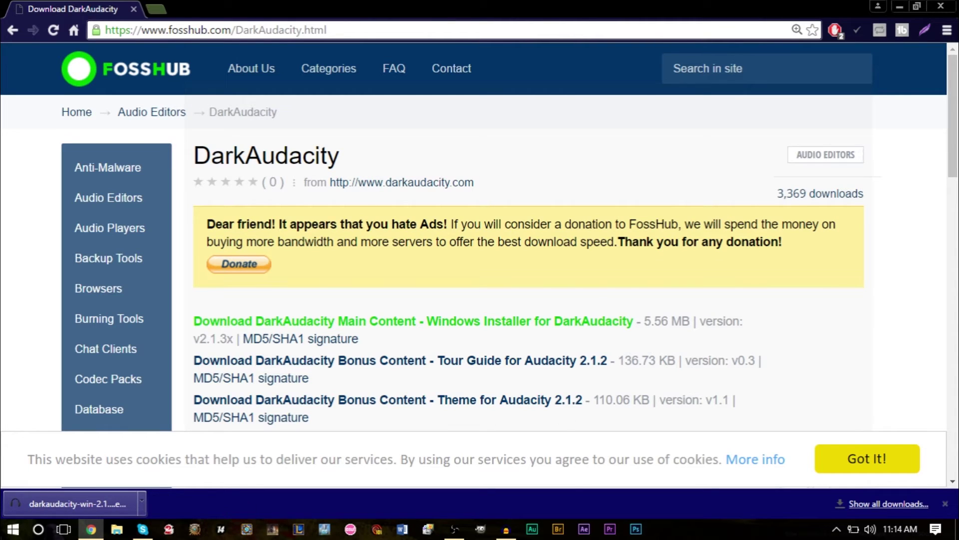
left_click(143, 502)
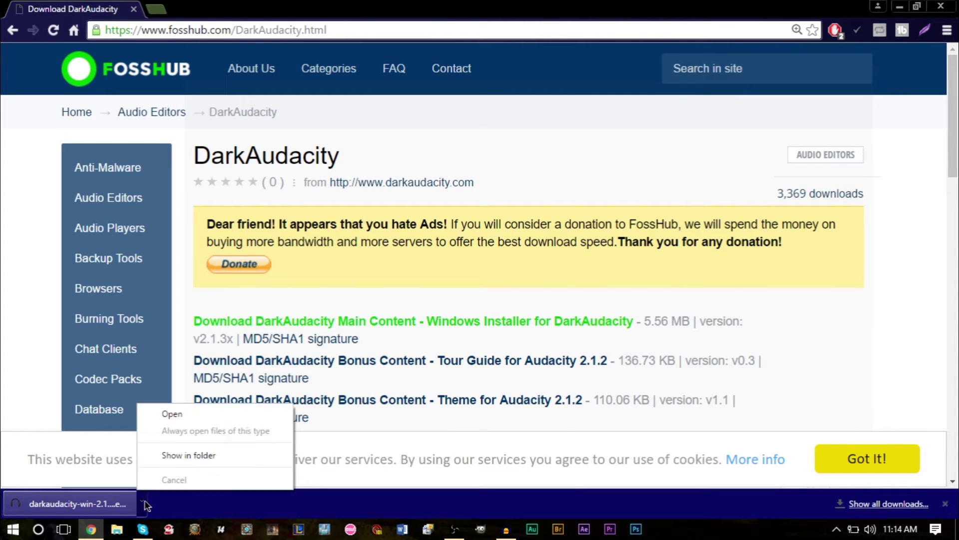
- Install DarkAudacity to the default location with a desktop shortcut and launch it
left_click(198, 411)
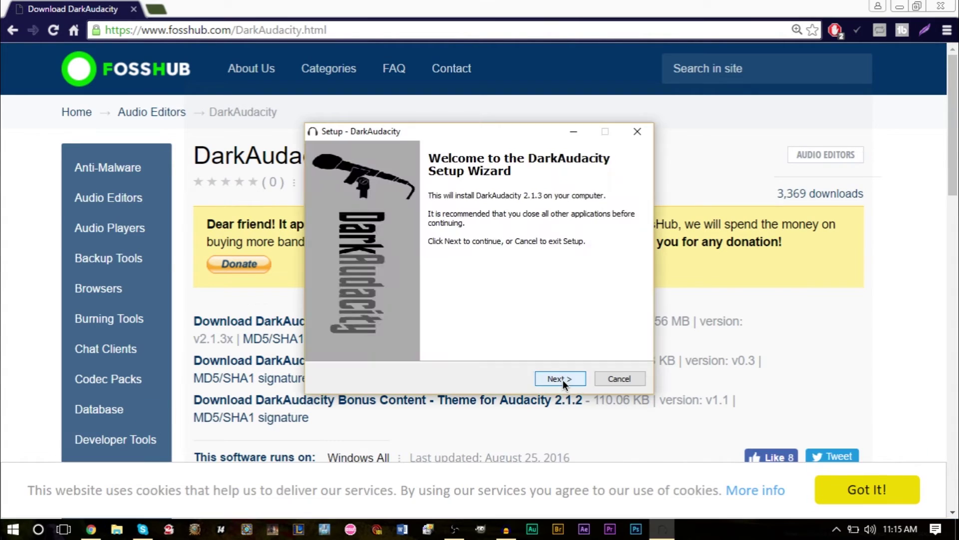
left_click(561, 379)
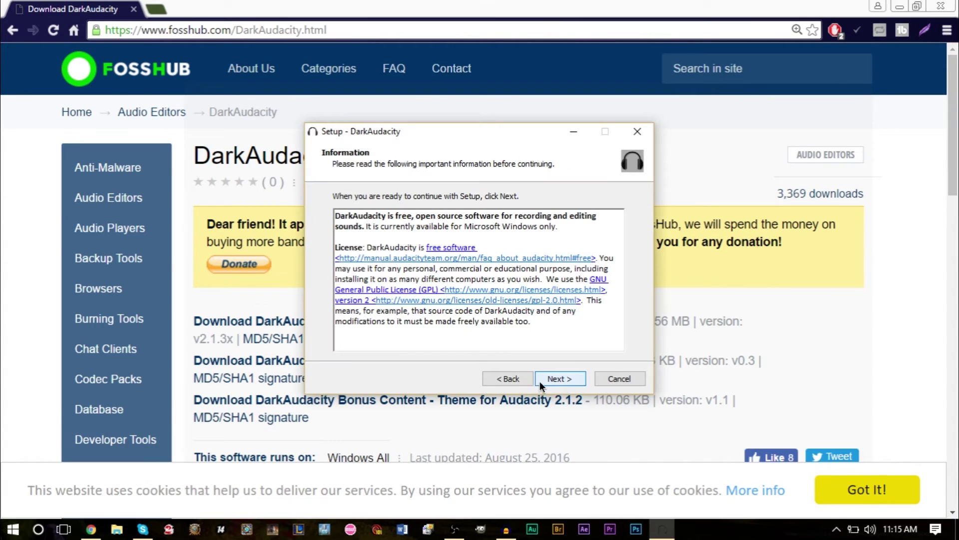
left_click(546, 380)
left_click(557, 378)
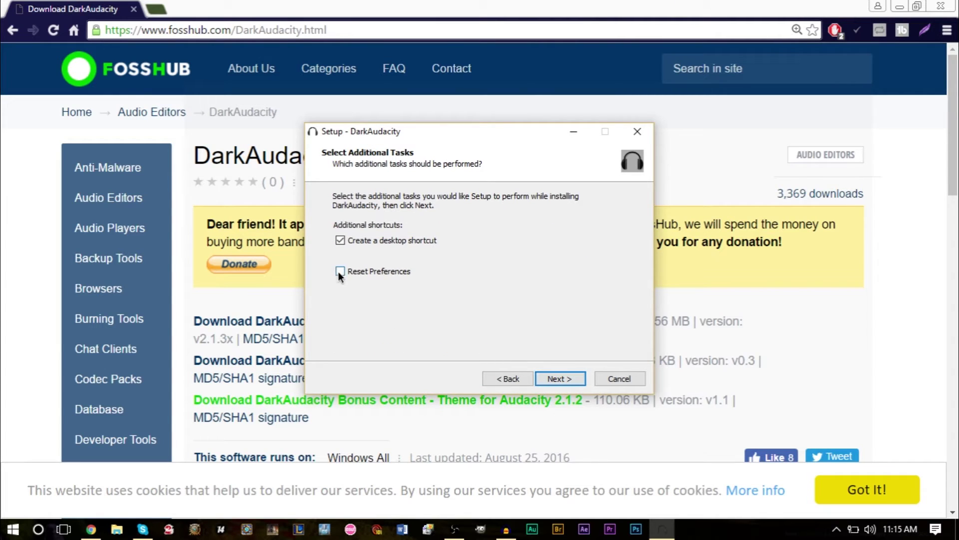
left_click(568, 379)
left_click(565, 378)
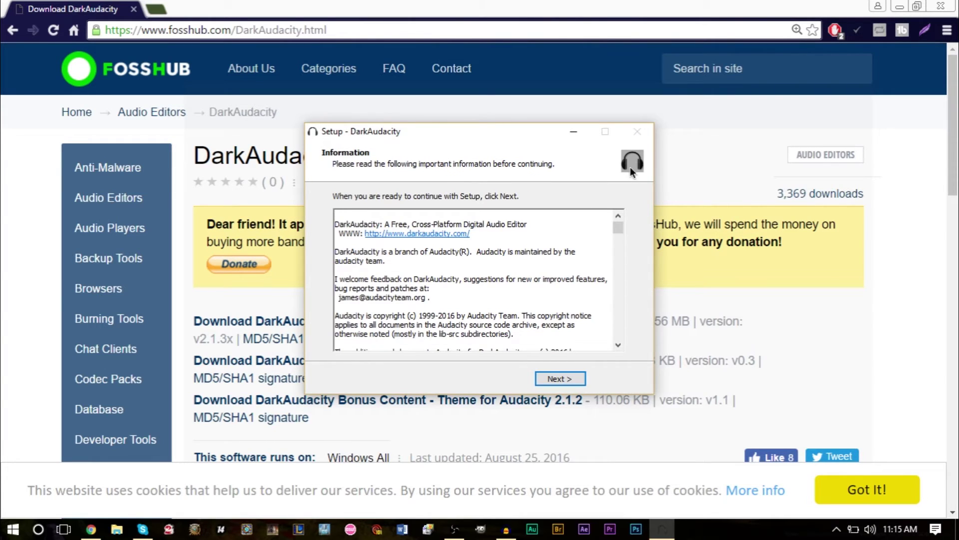
left_click(562, 379)
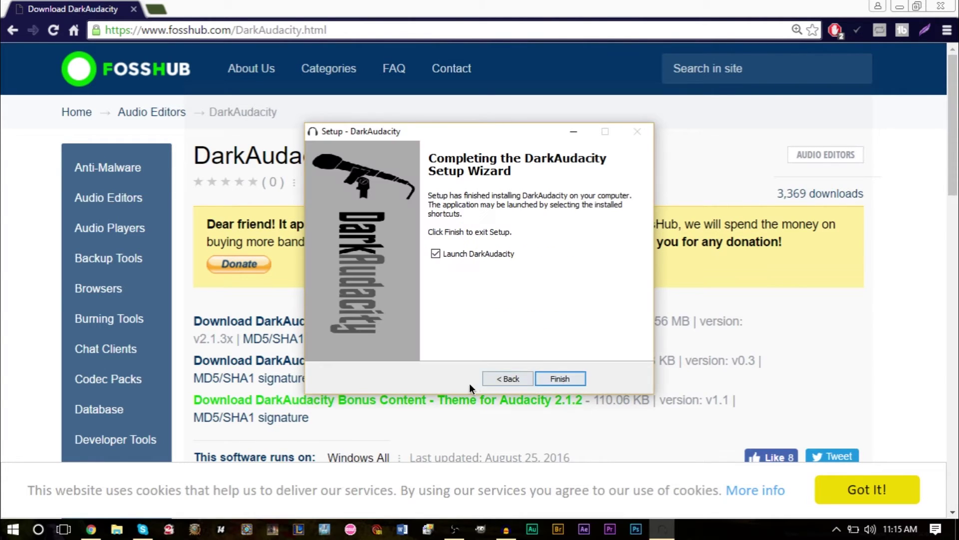
left_click(568, 380)
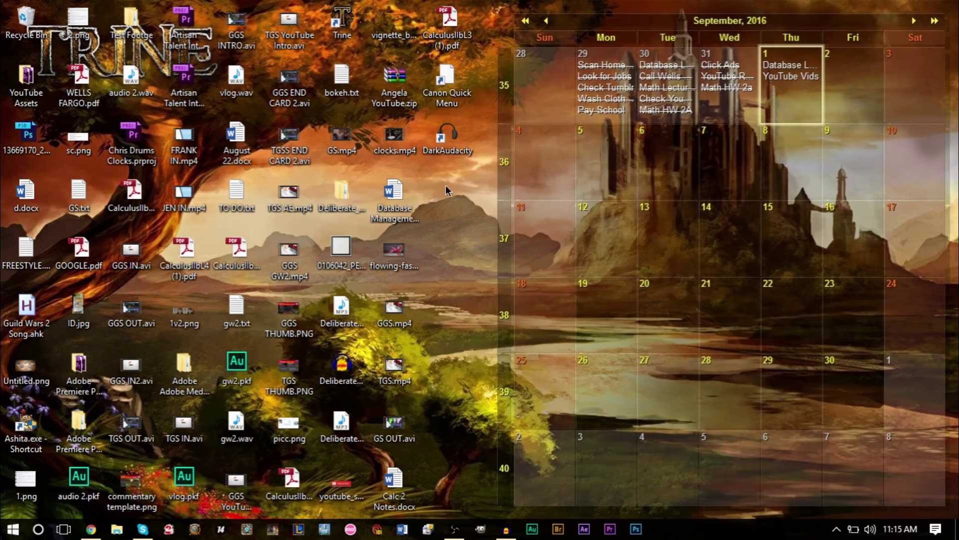
double_click(456, 148)
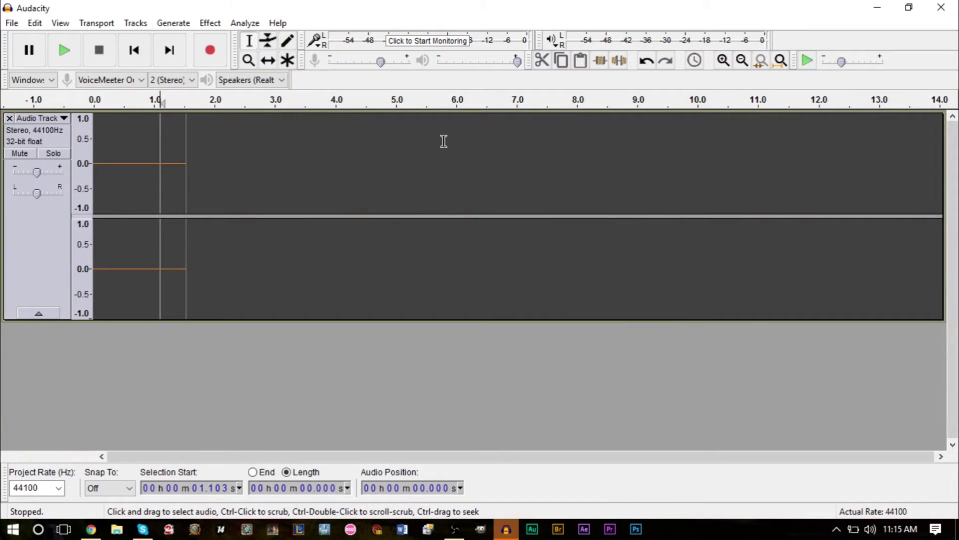
left_click(942, 7)
left_click(515, 263)
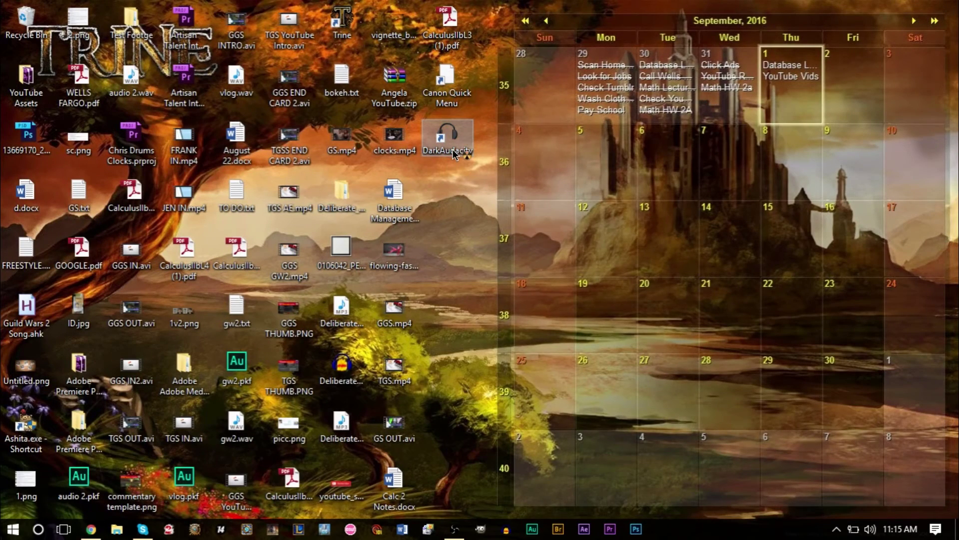
- Launch DarkAudacity from the desktop shortcut, maximize it, and close the Welcome dialog
double_click(453, 149)
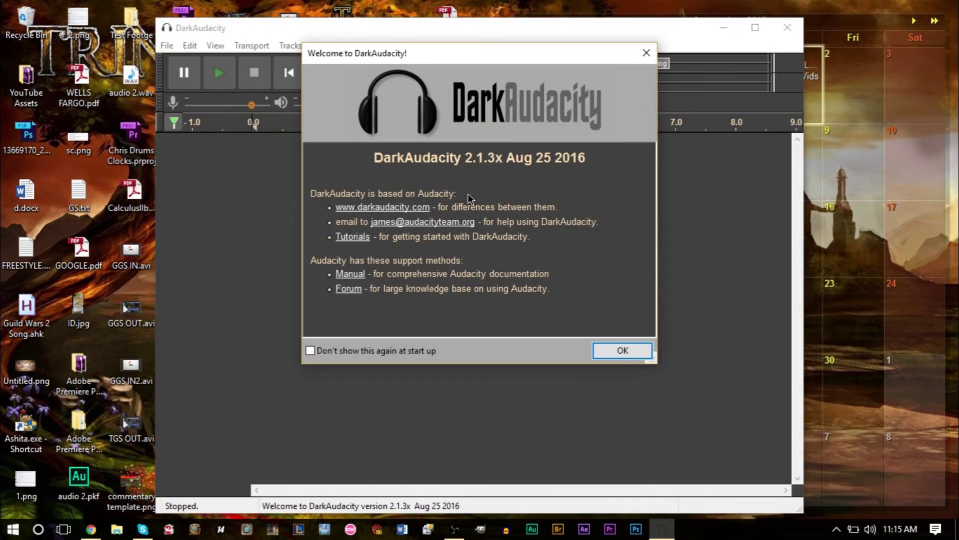
left_click(763, 32)
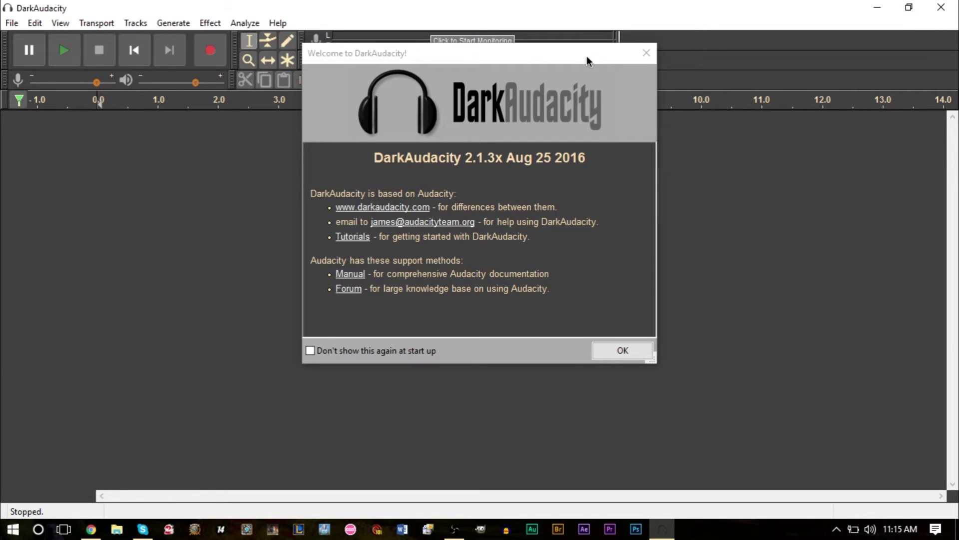
left_click_drag(586, 56, 631, 108)
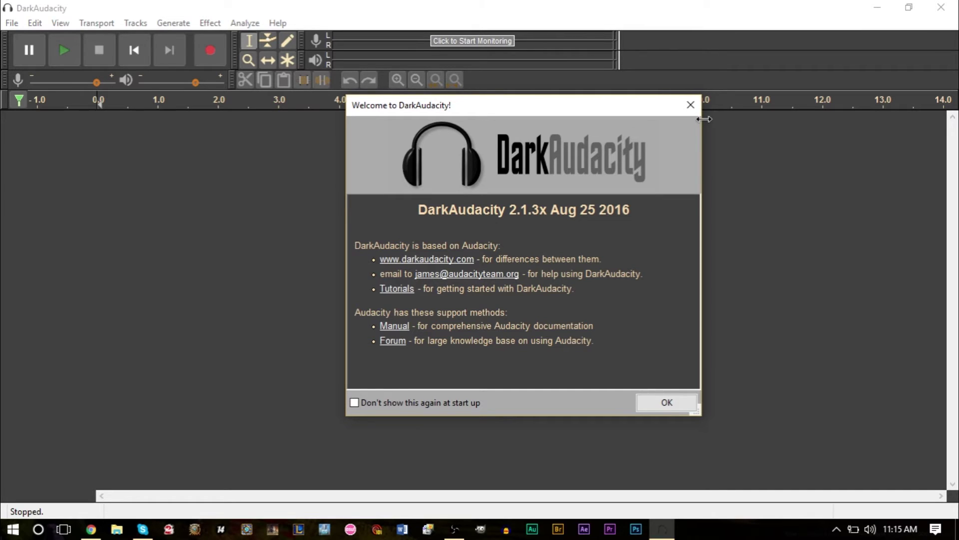
left_click(691, 105)
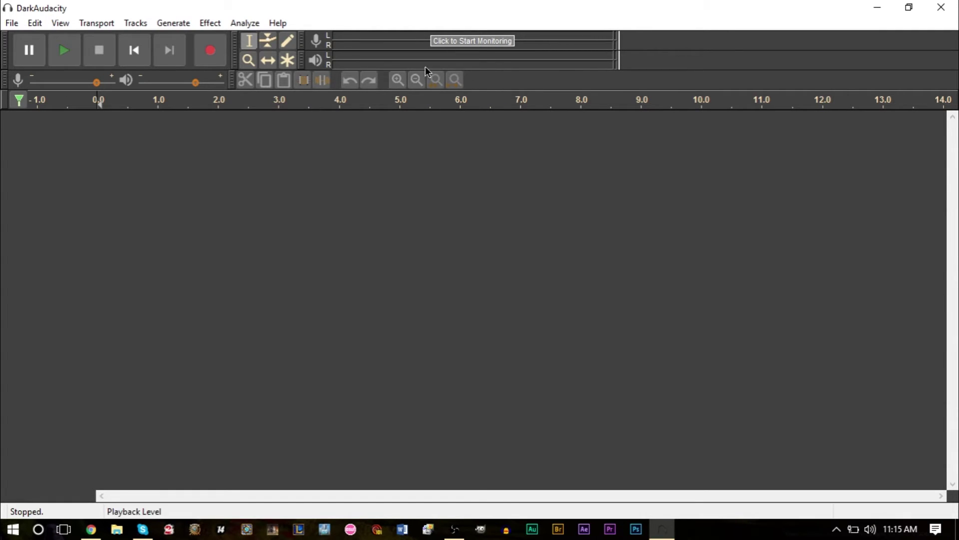
- Record a roughly four-second test clip and play it back once
left_click(215, 53)
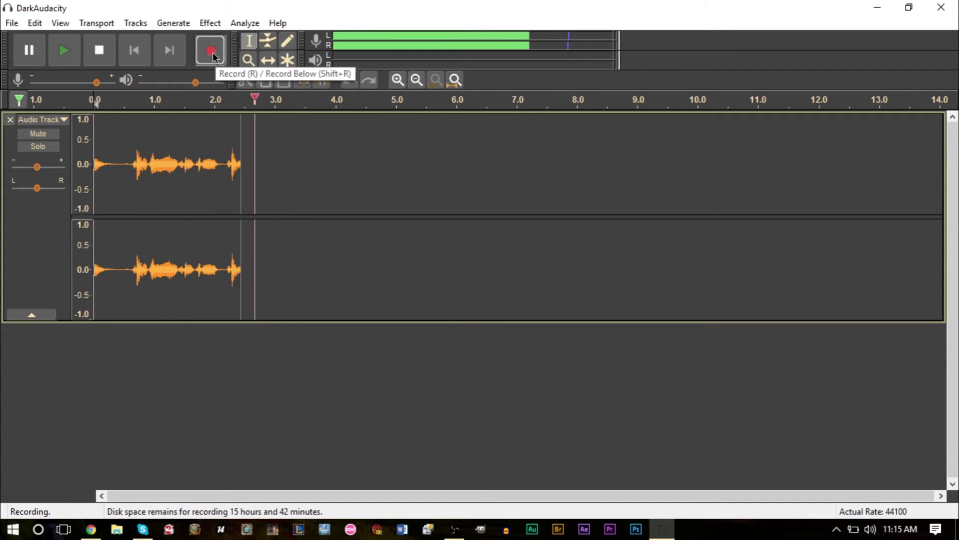
left_click(100, 52)
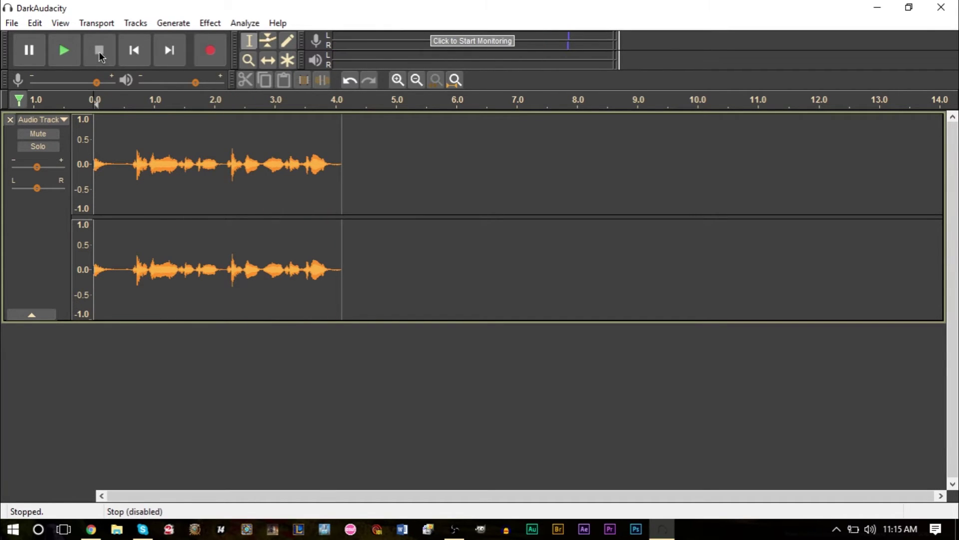
key("space")
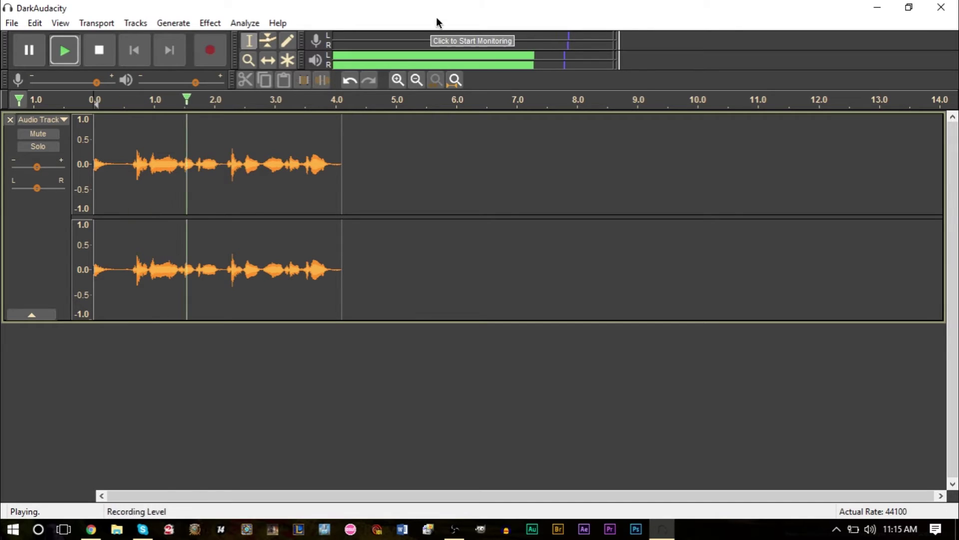
key("space")
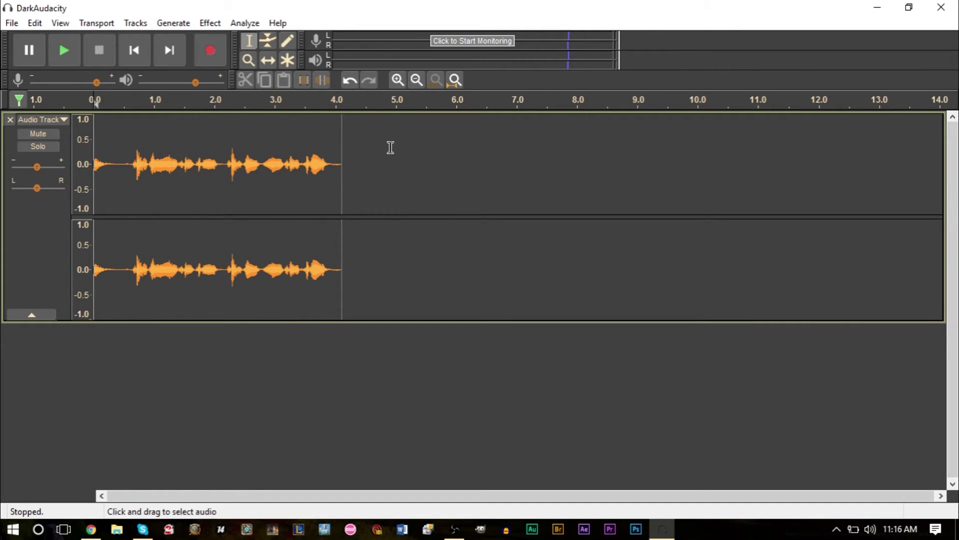
- Try a few selections in the track, ending with the edit point at 6.2 s
left_click_drag(392, 148, 678, 162)
left_click_drag(381, 195, 190, 199)
left_click(469, 183)
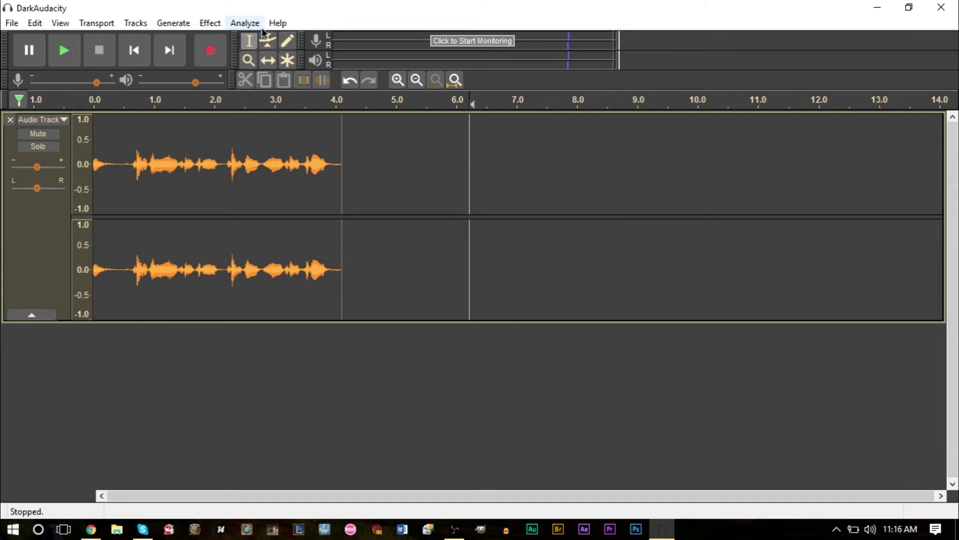
left_click(247, 23)
left_click(247, 23)
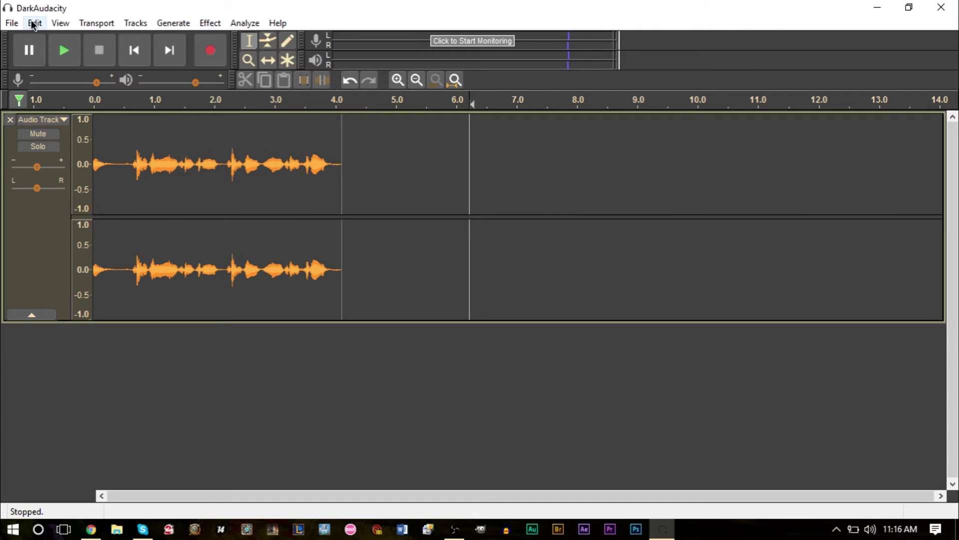
left_click(60, 23)
mouse_move(84, 24)
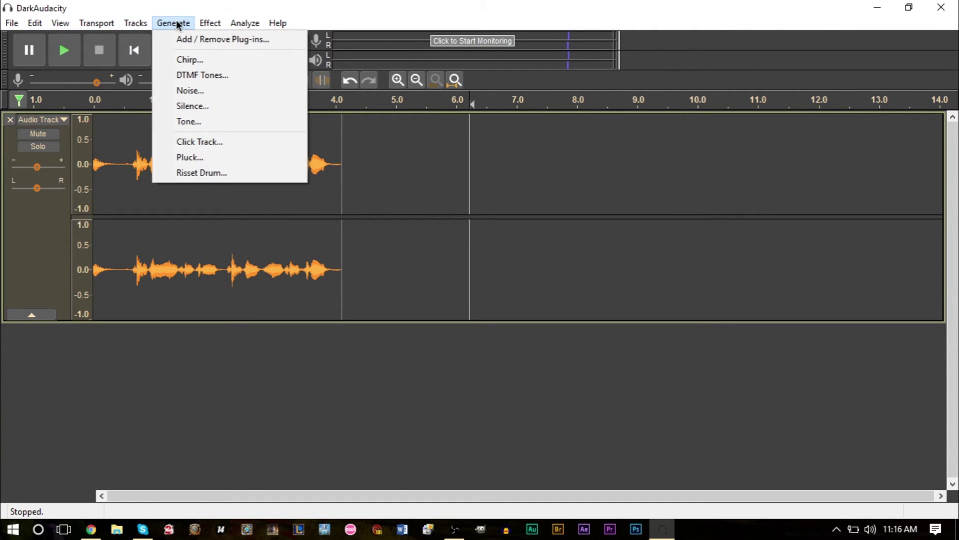
mouse_move(209, 23)
mouse_move(159, 26)
mouse_move(278, 20)
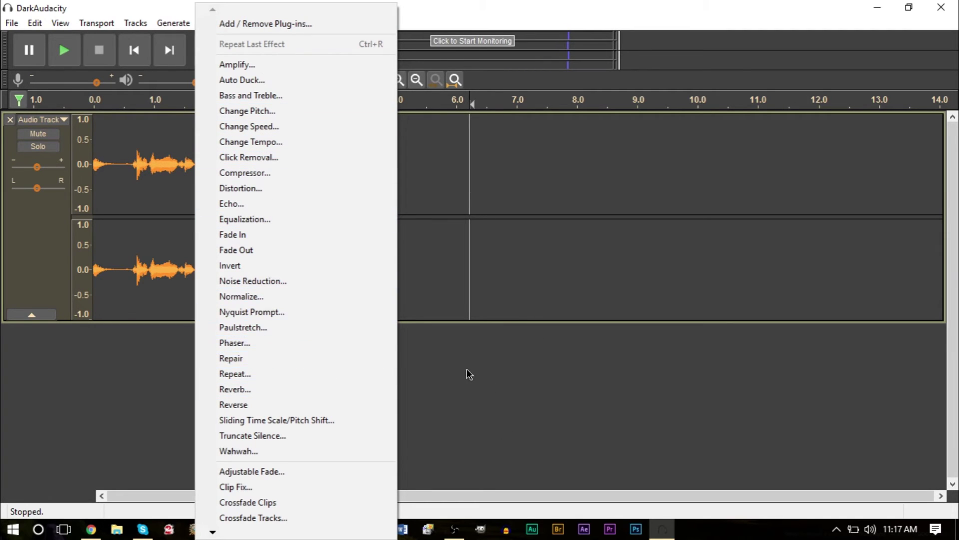
left_click(530, 379)
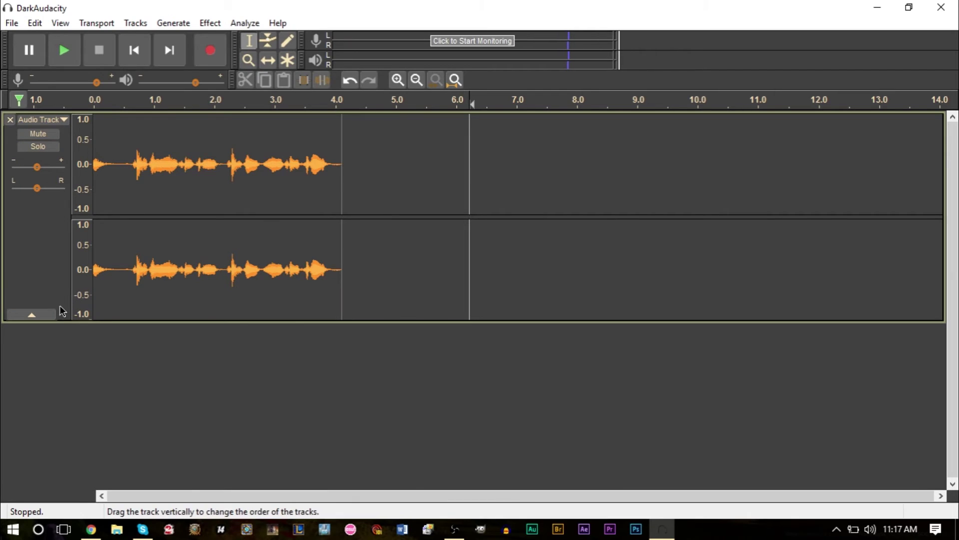
left_click(135, 23)
mouse_move(150, 40)
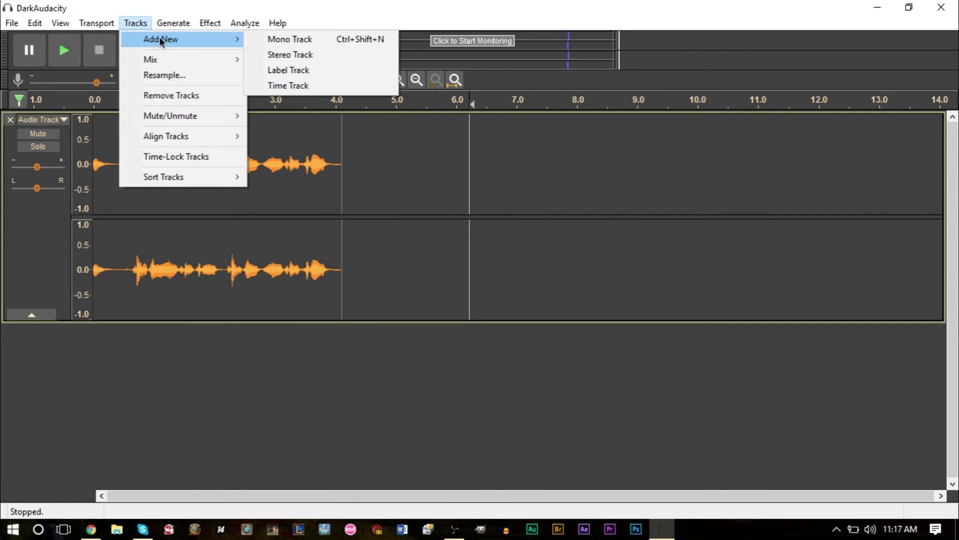
left_click(285, 43)
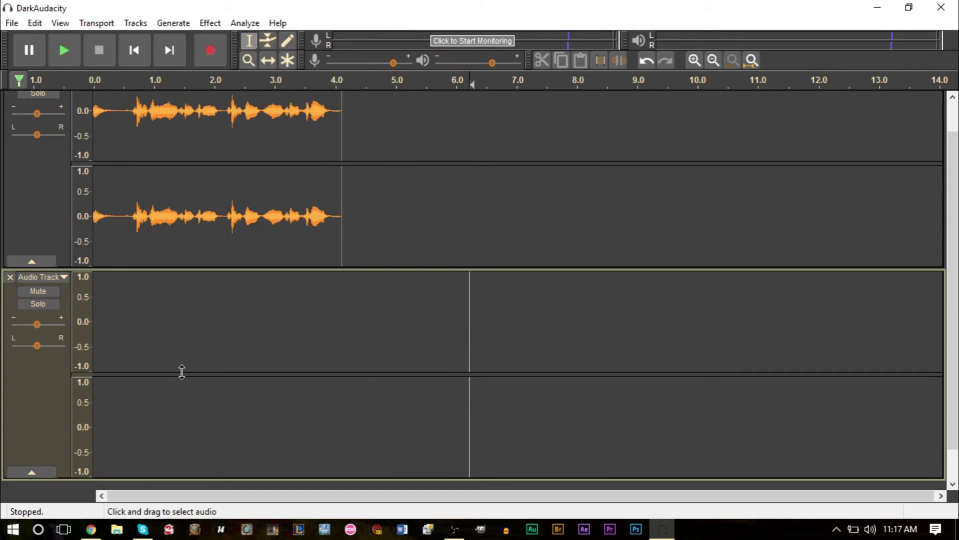
scroll(369, 195, "up", 2)
scroll(270, 288, "down", 2)
left_click(223, 347)
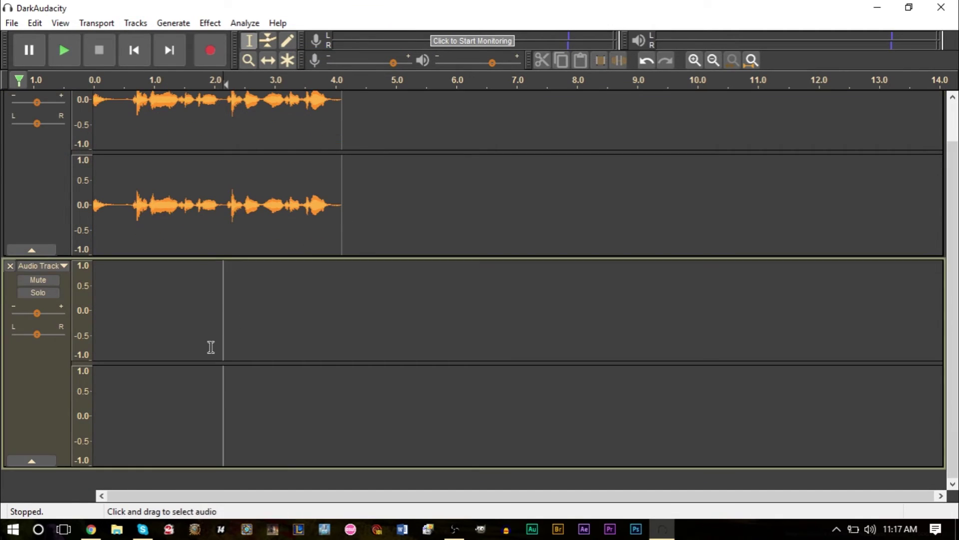
scroll(210, 344, "up", 2)
left_click(375, 208)
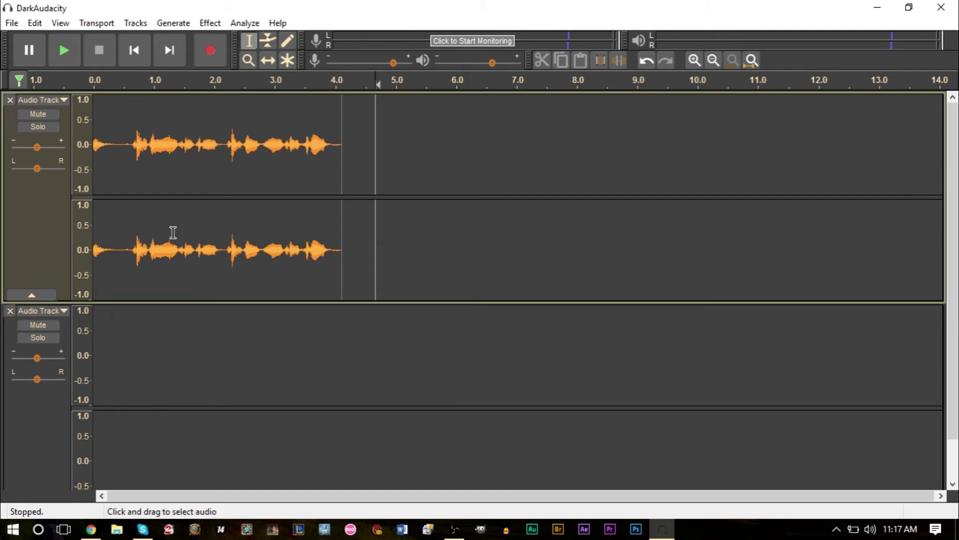
left_click(33, 400)
left_click(55, 176)
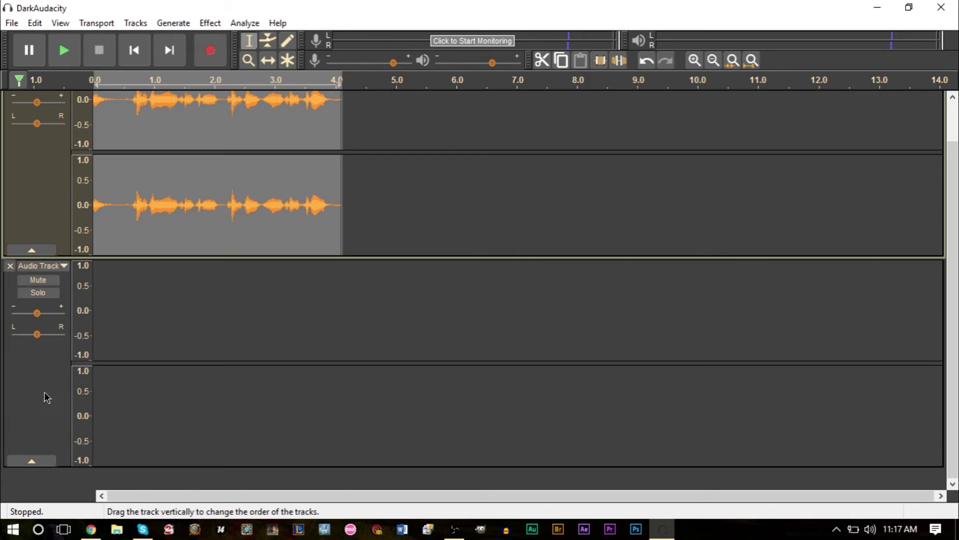
left_click(48, 412)
left_click(35, 203)
left_click(214, 327)
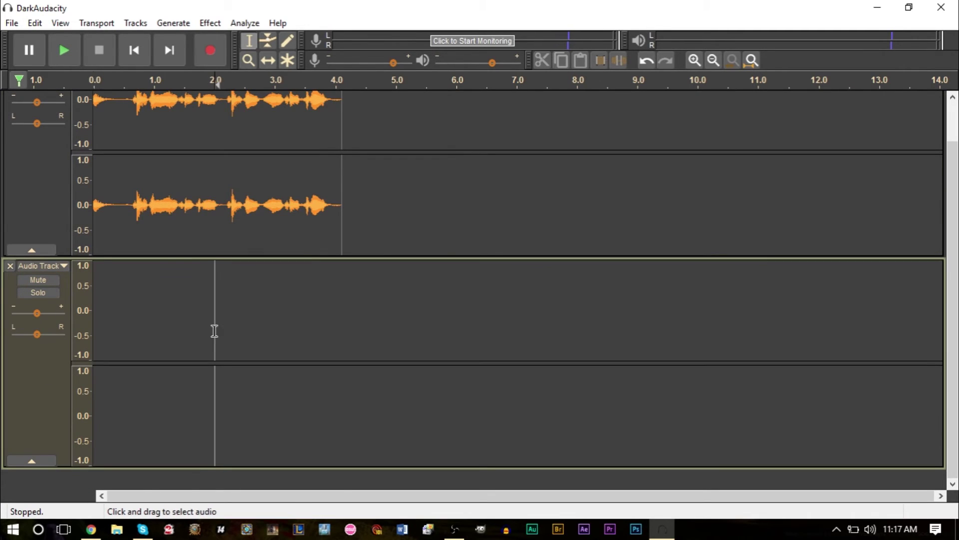
scroll(409, 302, "up", 1)
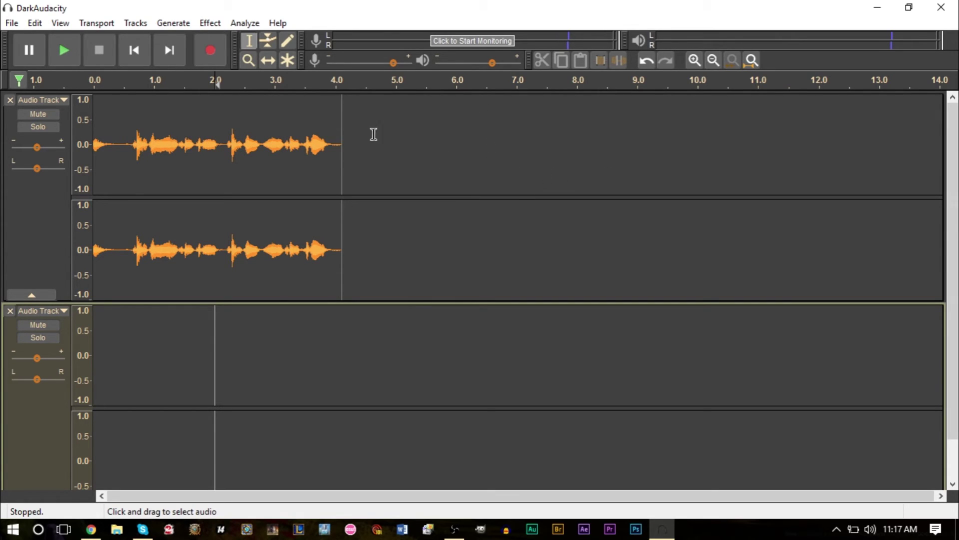
left_click(10, 311)
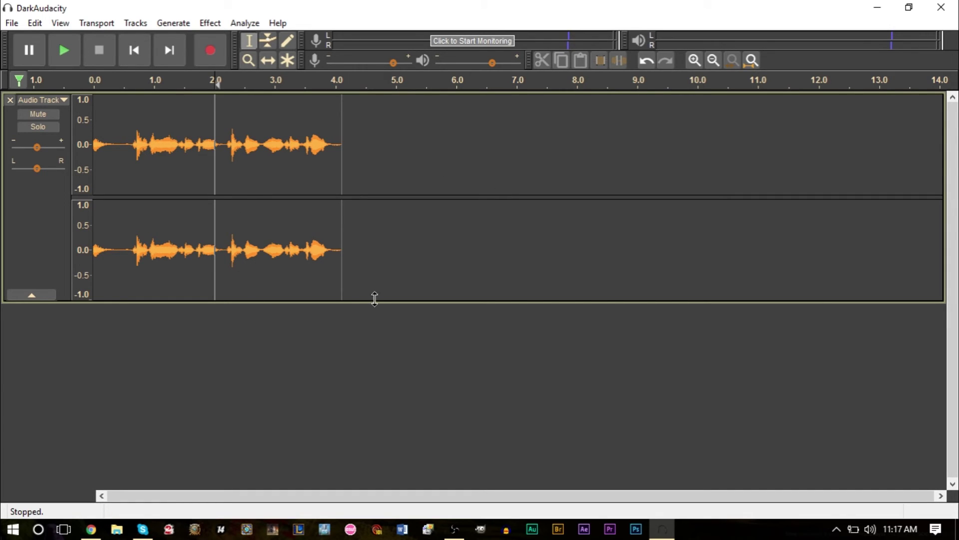
left_click_drag(371, 245, 30, 284)
left_click(277, 371)
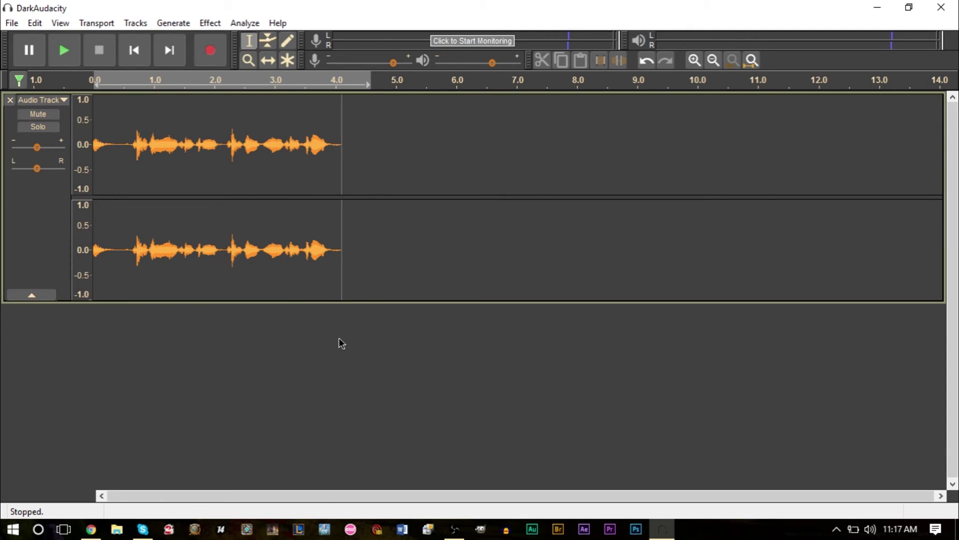